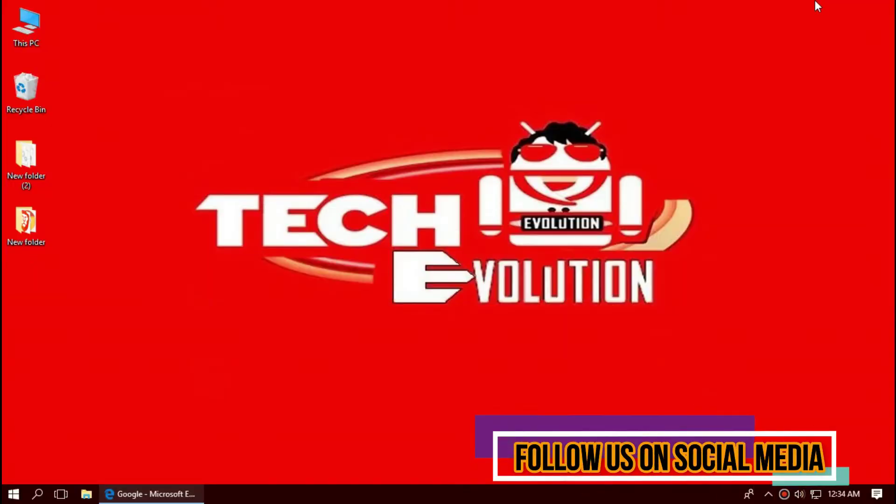
Search Google for openal32.dll and open the 'openal32.dll free download | DLL-files.com' result.
click(160, 496)
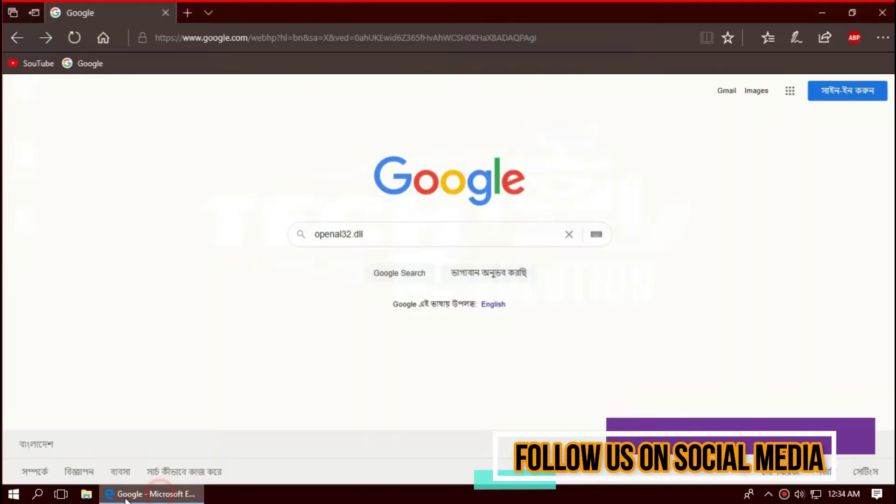
click(379, 232)
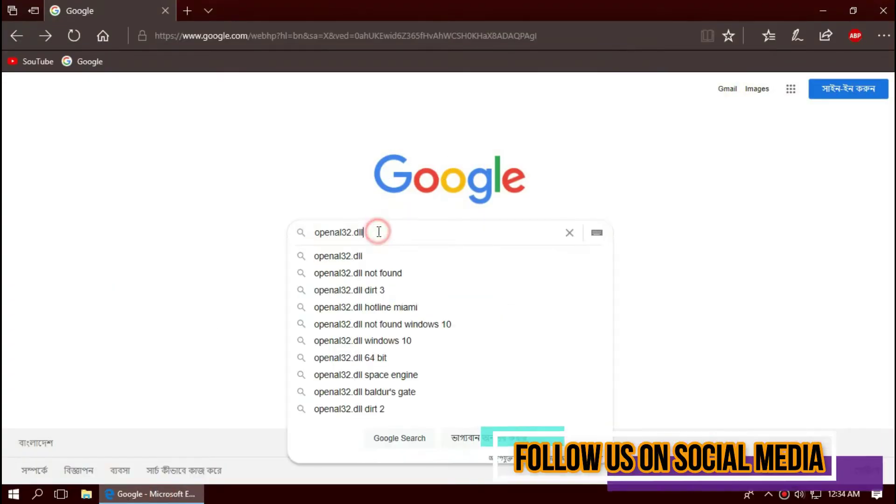
key(Return)
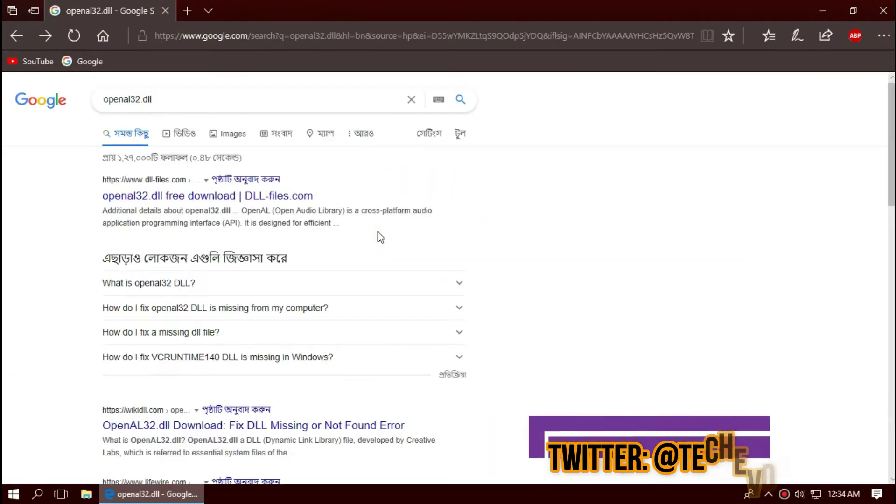
scroll(495, 267, down, 5)
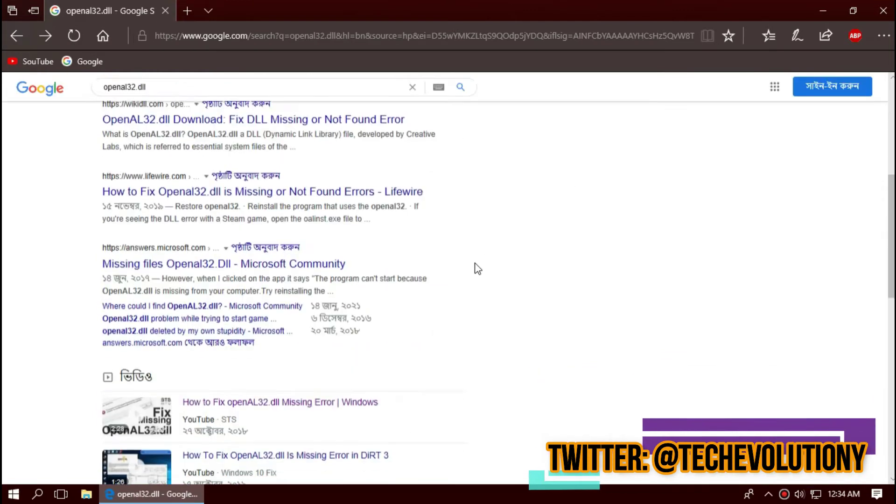
scroll(476, 268, down, 5)
scroll(476, 268, up, 6)
scroll(476, 268, up, 6)
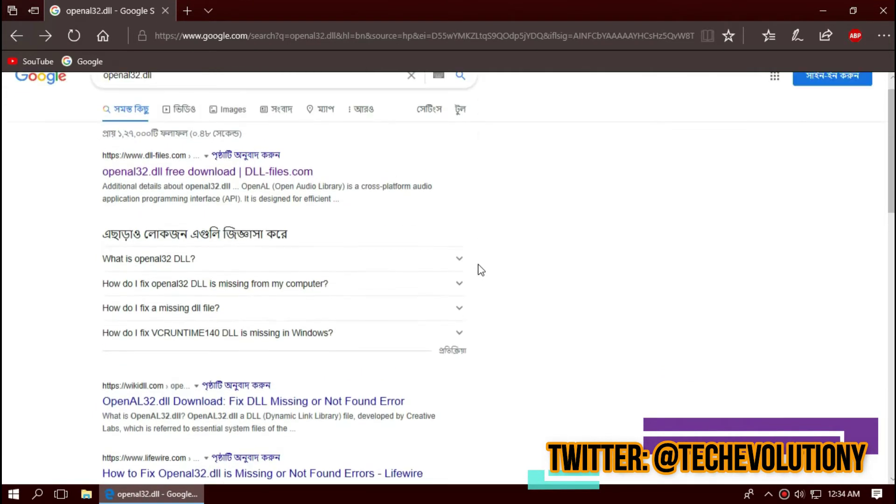
click(120, 193)
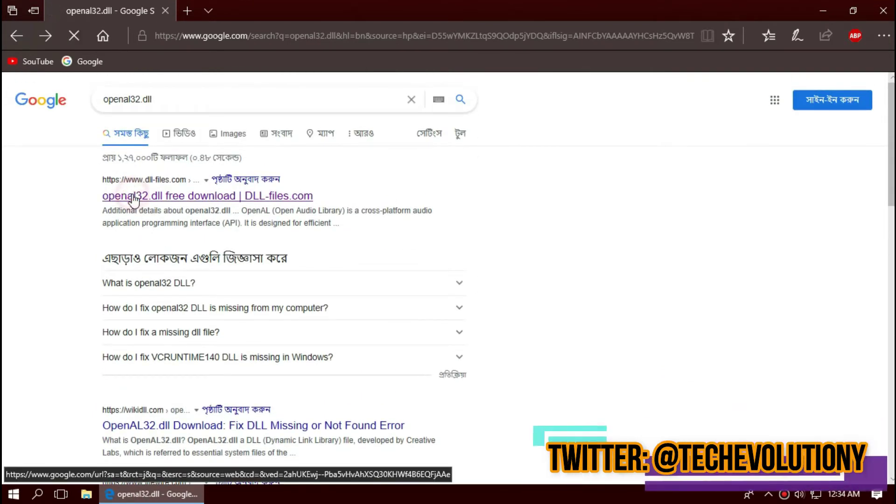
Scroll down the DLL-files.com openal32.dll page to its versions table.
scroll(187, 233, down, 5)
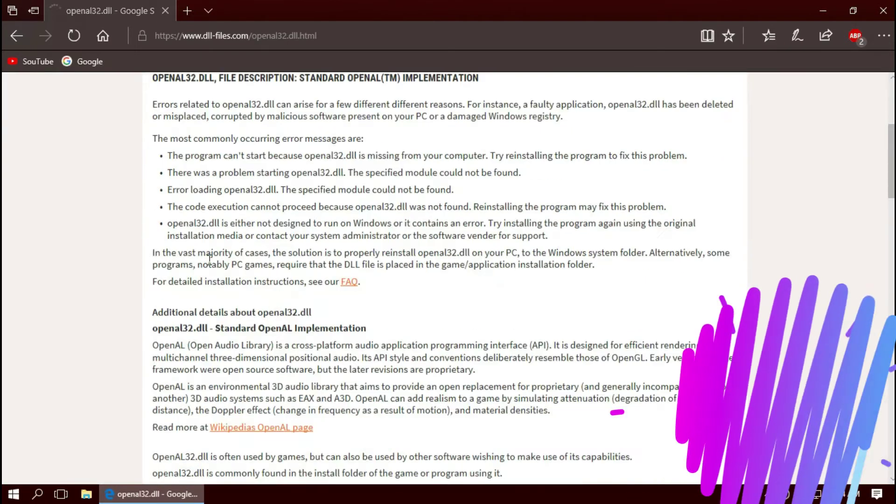
scroll(211, 263, down, 2)
scroll(212, 263, down, 5)
scroll(211, 263, down, 5)
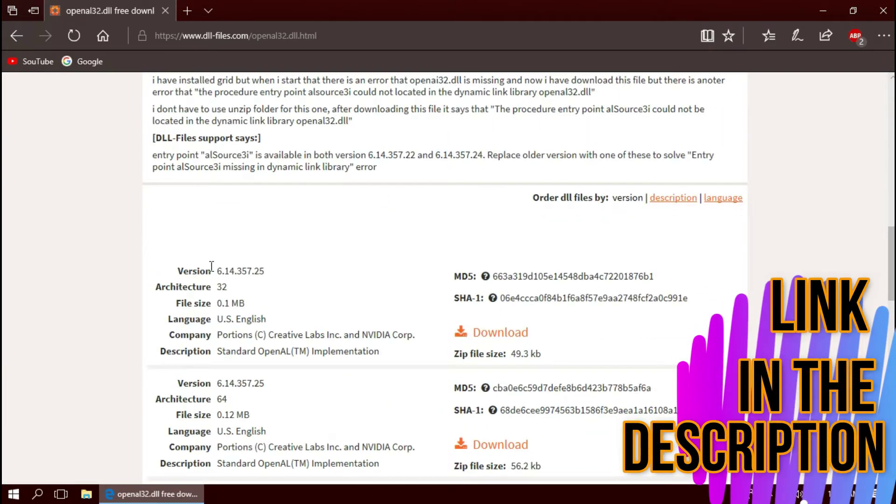
scroll(211, 263, down, 4)
click(165, 27)
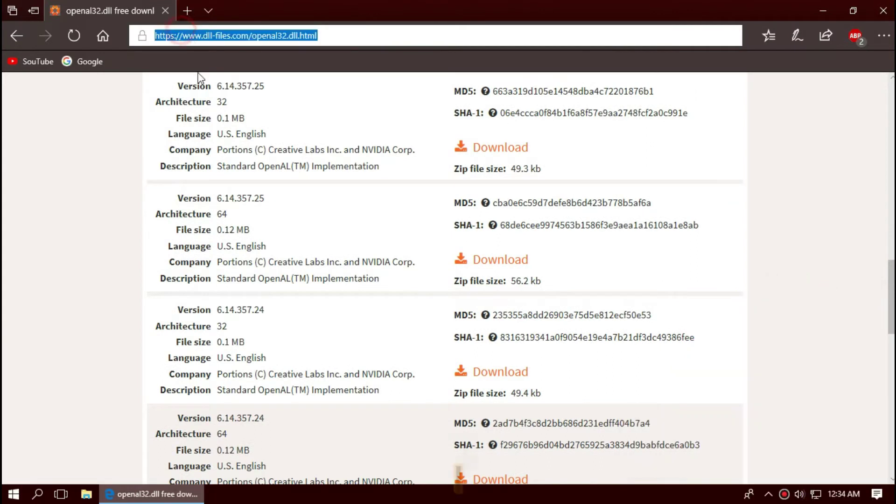
Highlight the 32-bit and 64-bit openal32.dll version details to compare them.
scroll(249, 256, down, 1)
scroll(255, 256, up, 2)
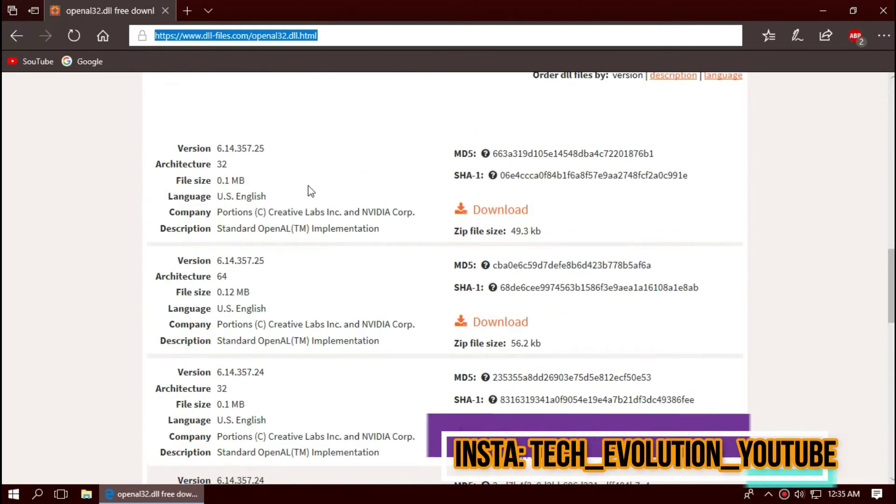
click(255, 153)
drag(256, 153, 193, 155)
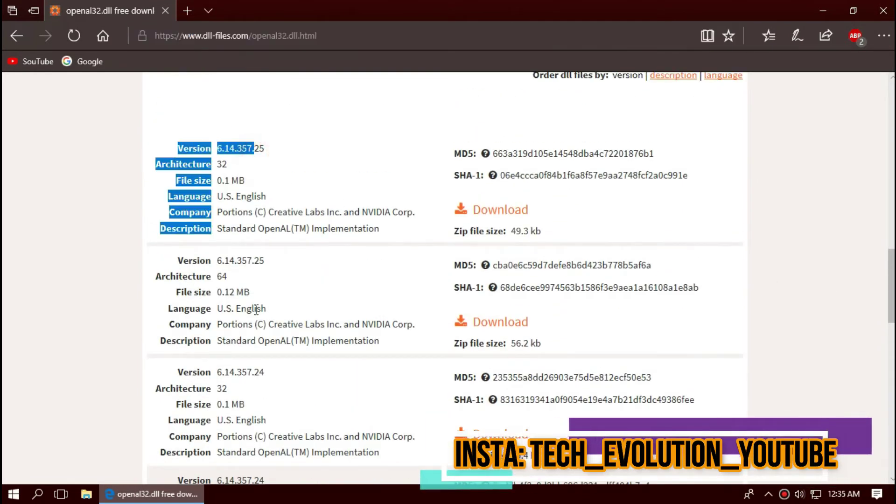
drag(264, 285, 135, 341)
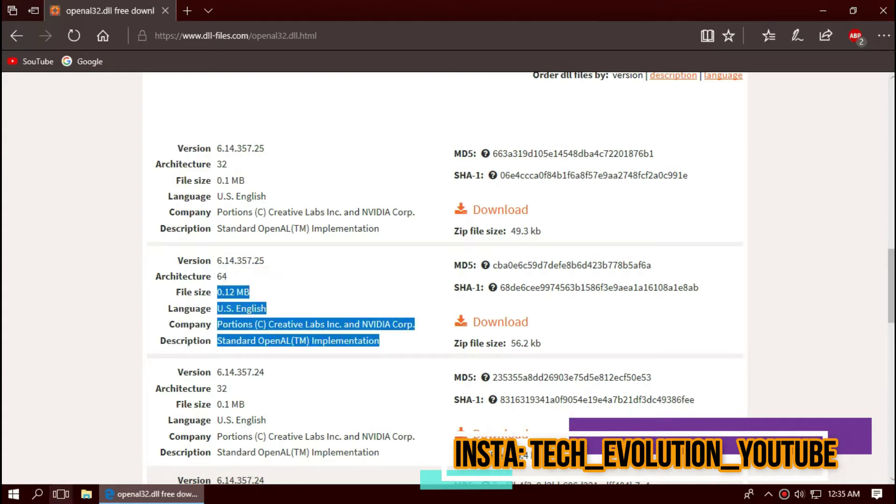
Check in System Information that the system type is x64-based PC, then close it.
click(13, 494)
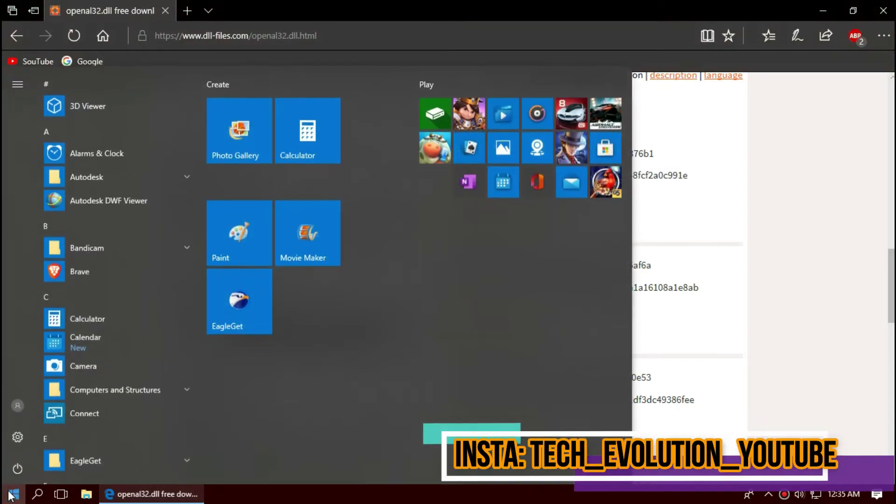
text(su)
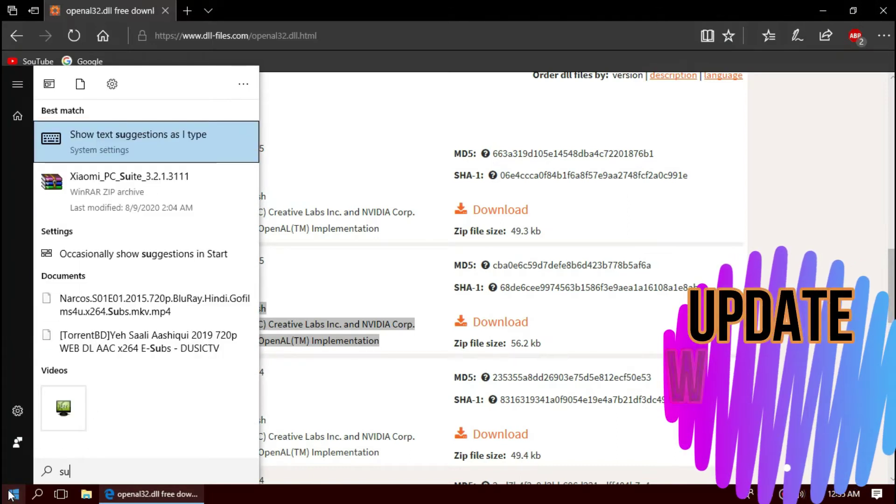
text(y)
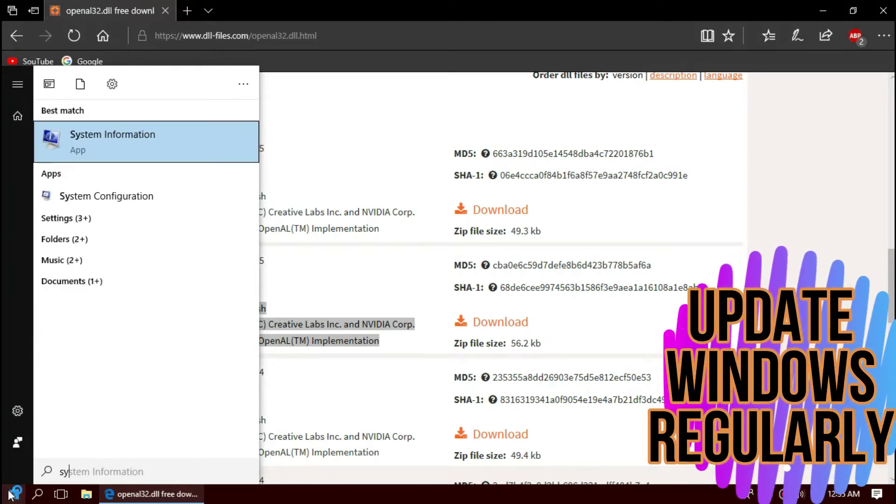
key(Return)
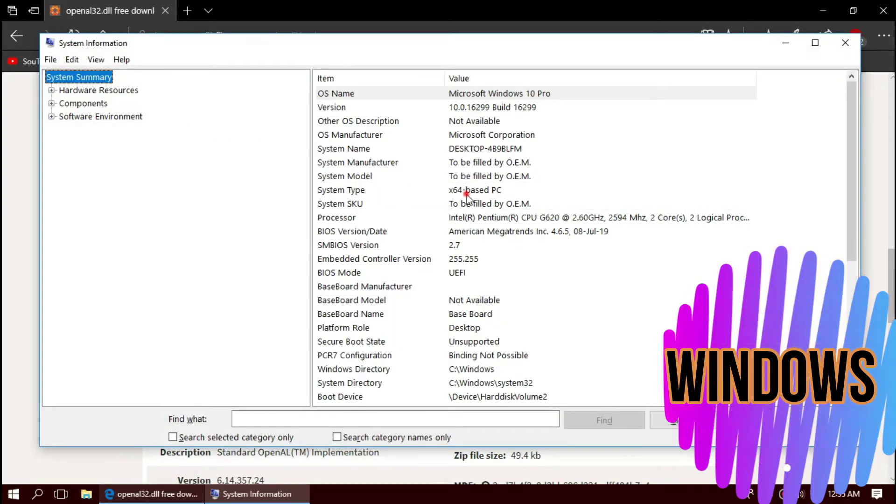
click(467, 192)
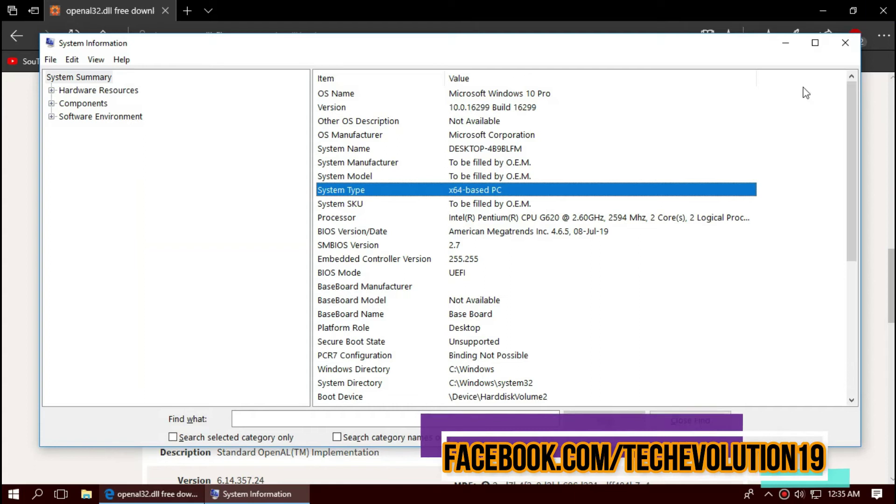
click(849, 43)
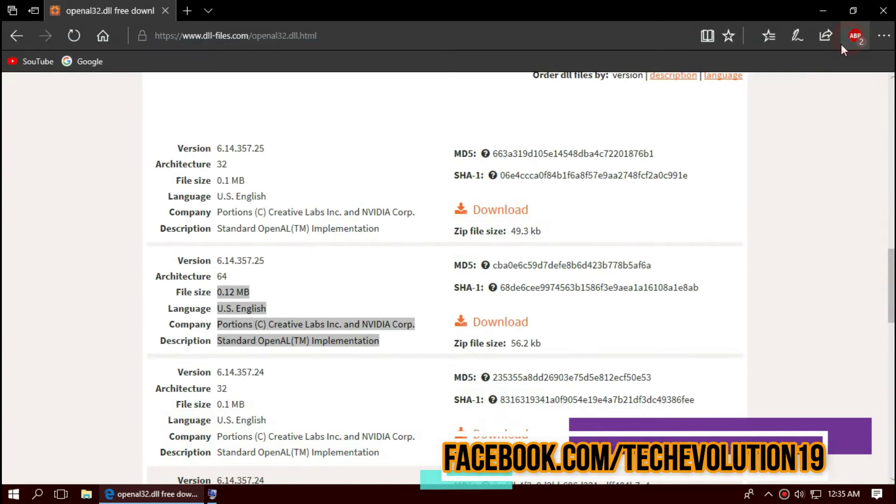
Download the 64-bit openal32.dll build as openal32.zip (55.9 KB) and open it.
click(512, 321)
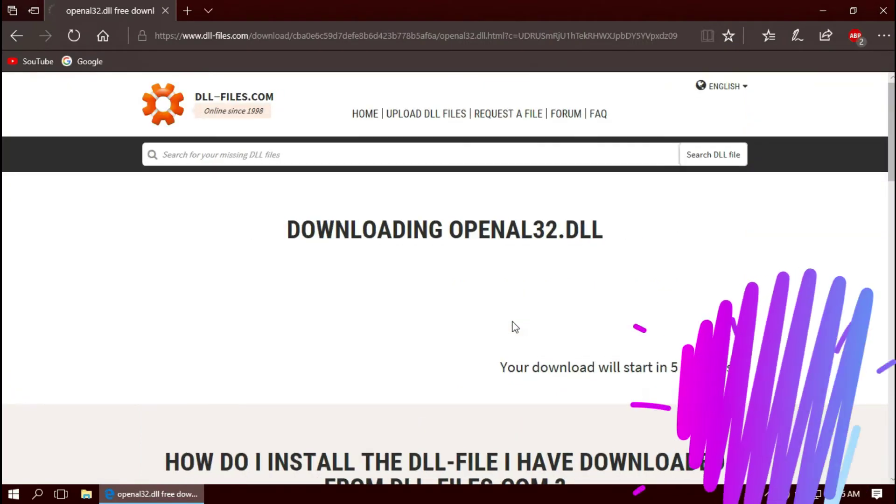
scroll(512, 325, down, 2)
scroll(504, 310, down, 4)
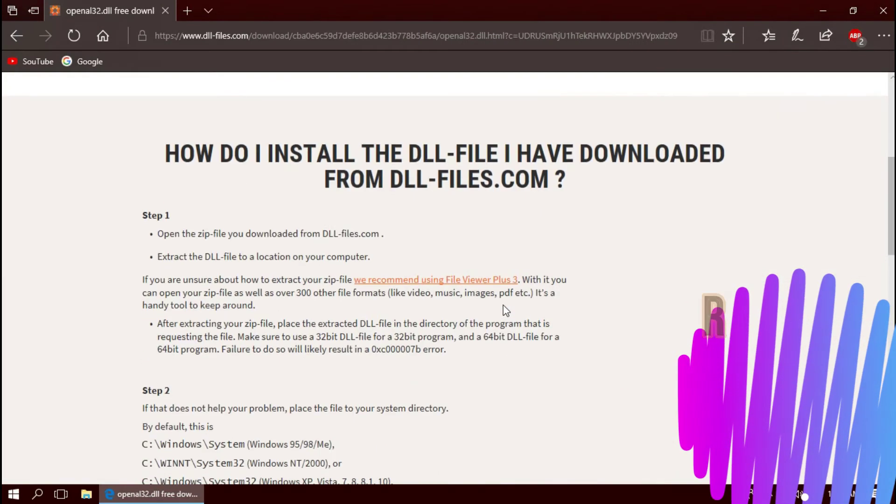
scroll(505, 310, down, 4)
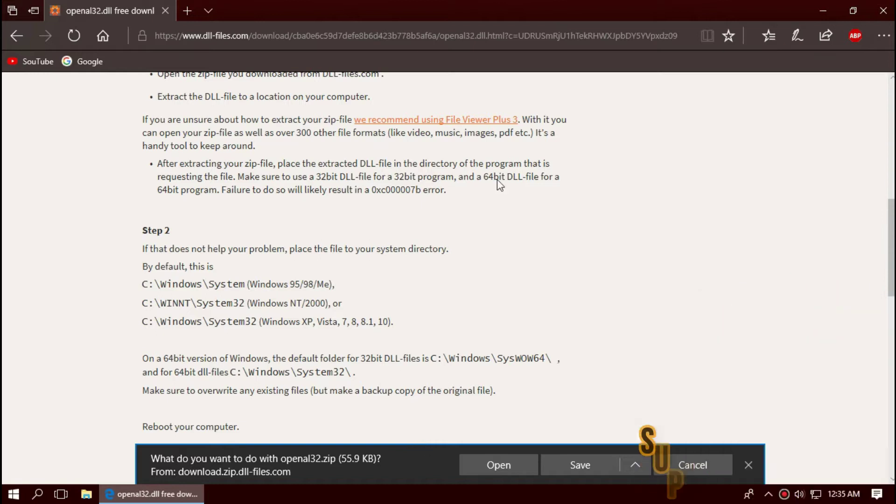
click(494, 464)
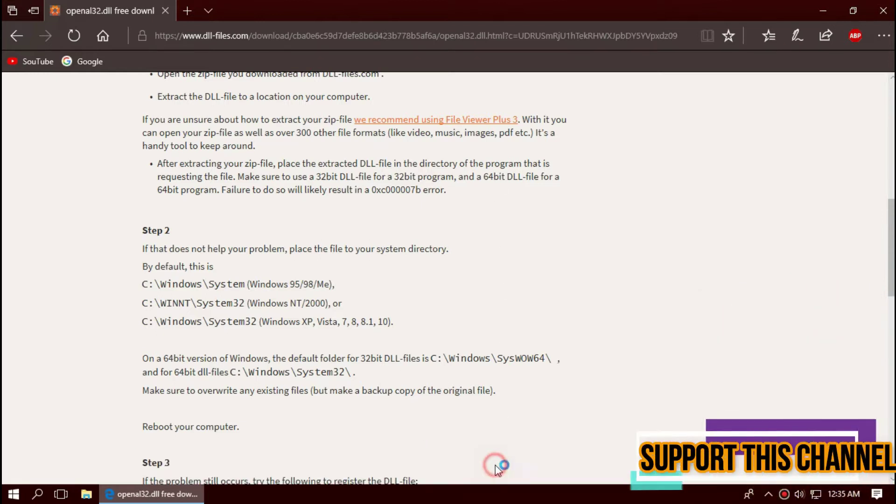
Select OpenAL32.dll in the WinRAR archive, minimize Edge, and open This PC.
click(149, 218)
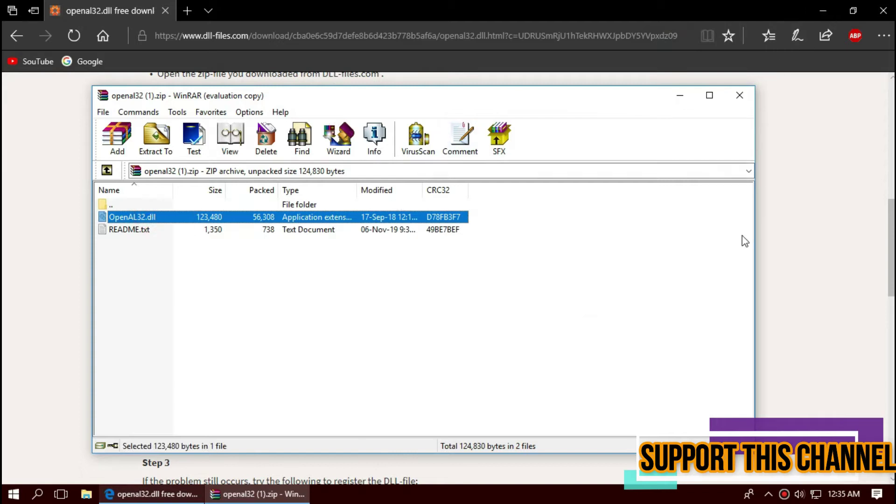
click(823, 10)
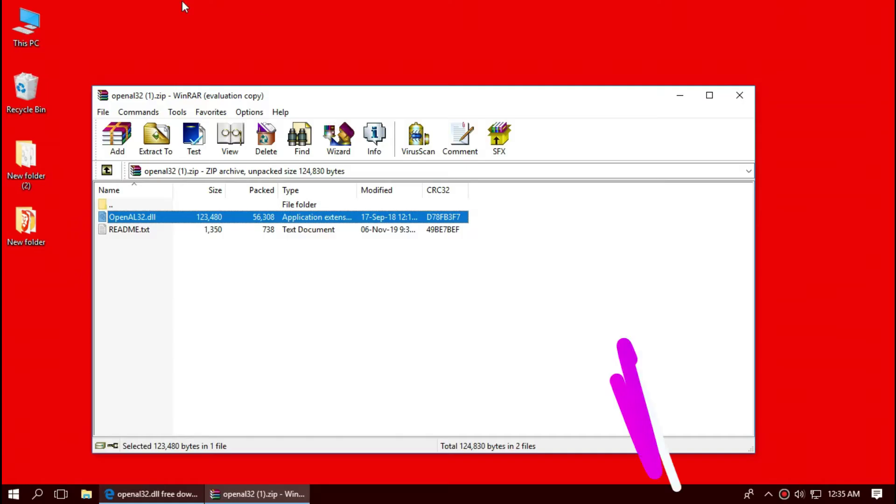
double_click(27, 28)
Browse File Explorer to the C:\Windows\System32 folder.
double_click(251, 182)
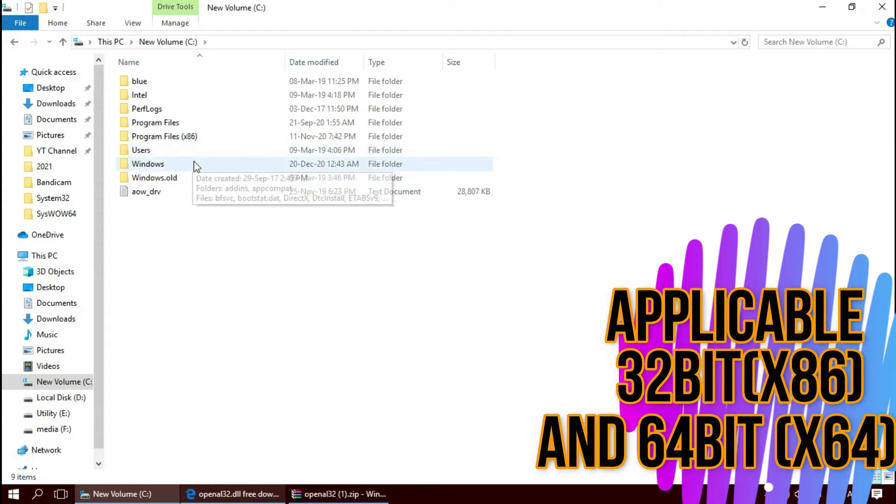
double_click(194, 162)
scroll(236, 313, down, 6)
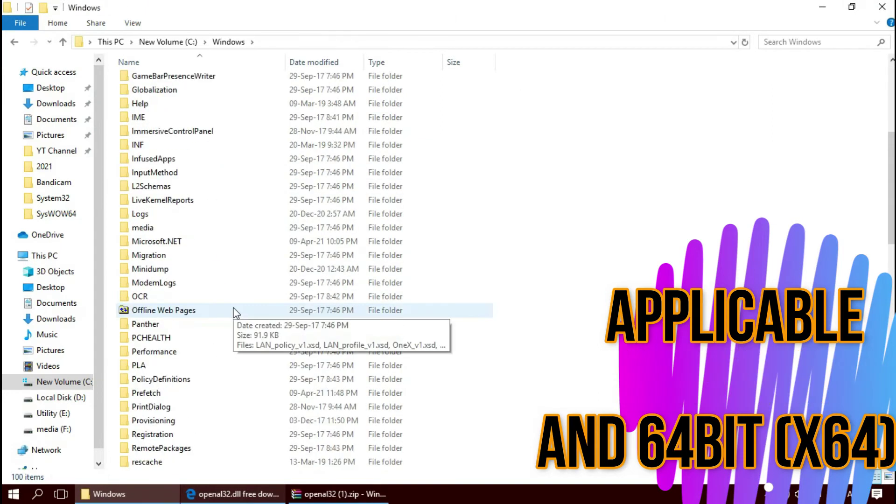
scroll(235, 312, down, 4)
scroll(236, 313, down, 2)
scroll(235, 317, down, 2)
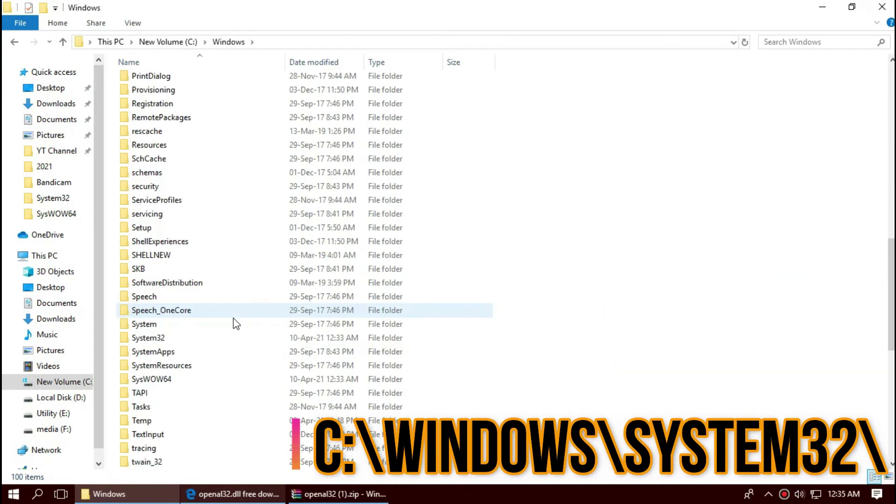
double_click(198, 334)
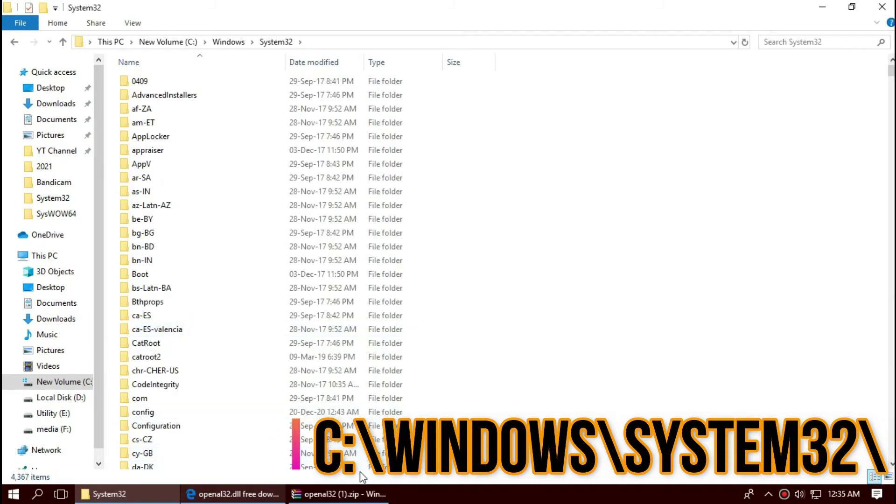
Drag OpenAL32.dll from WinRAR into System32, replacing the existing file with admin permission.
click(334, 496)
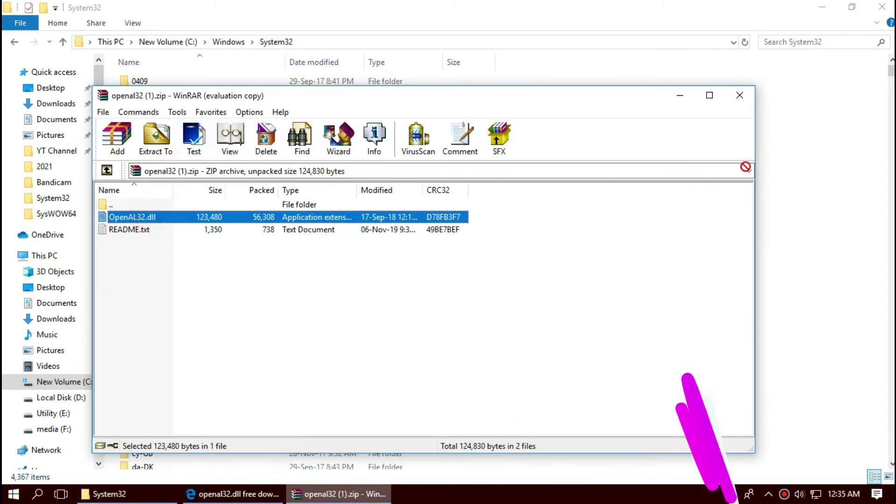
drag(369, 207, 795, 185)
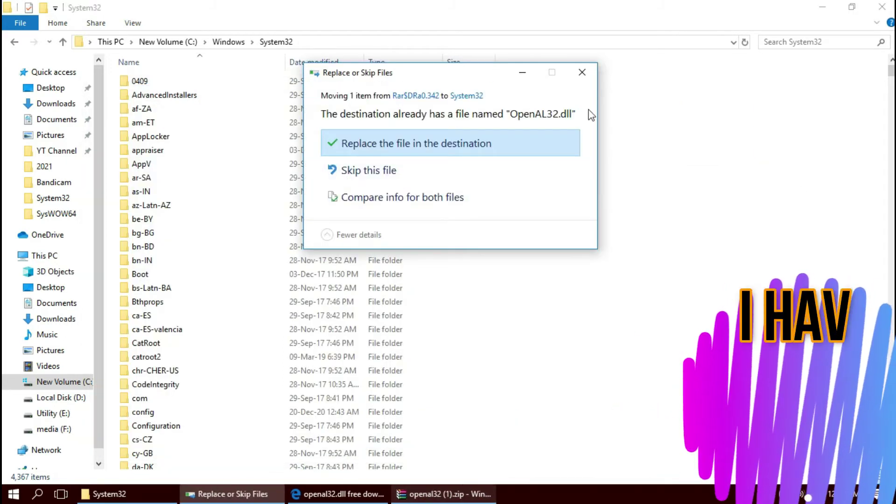
click(492, 141)
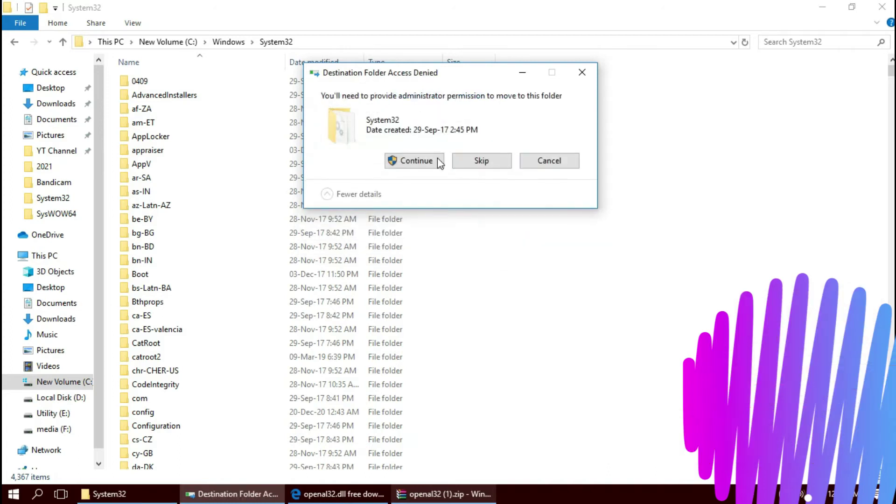
click(420, 161)
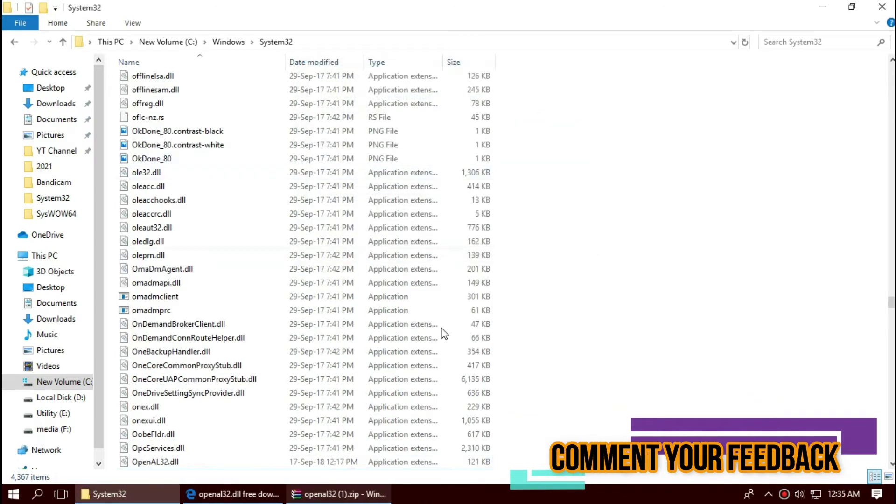
Search System32 for 'open' to confirm OpenAL32.dll (17-Sep-18, 120 KB), then close the window.
click(773, 43)
text(open)
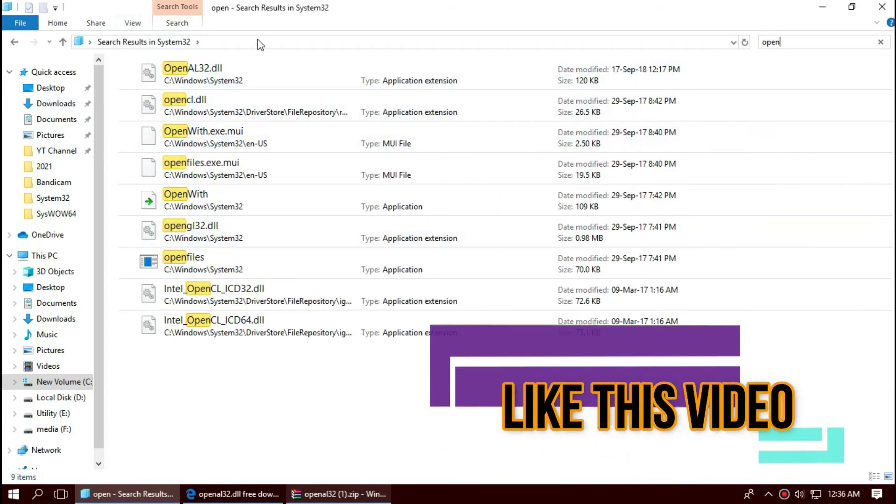
click(246, 66)
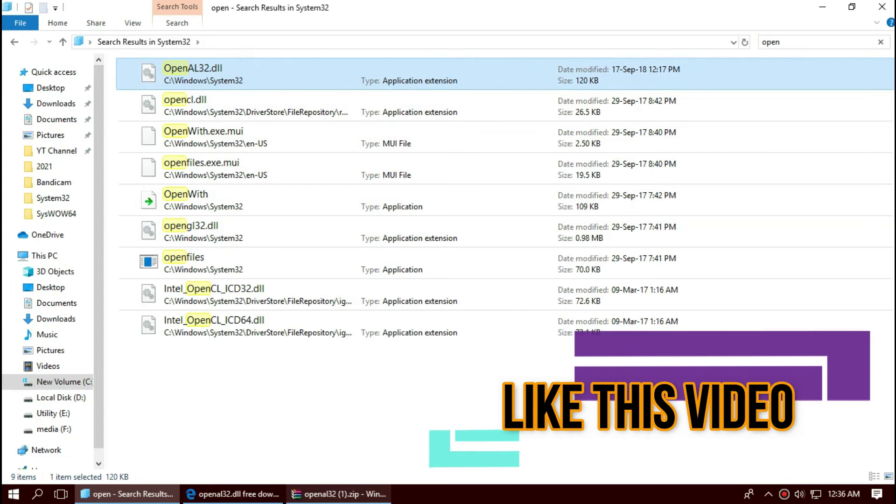
click(886, 6)
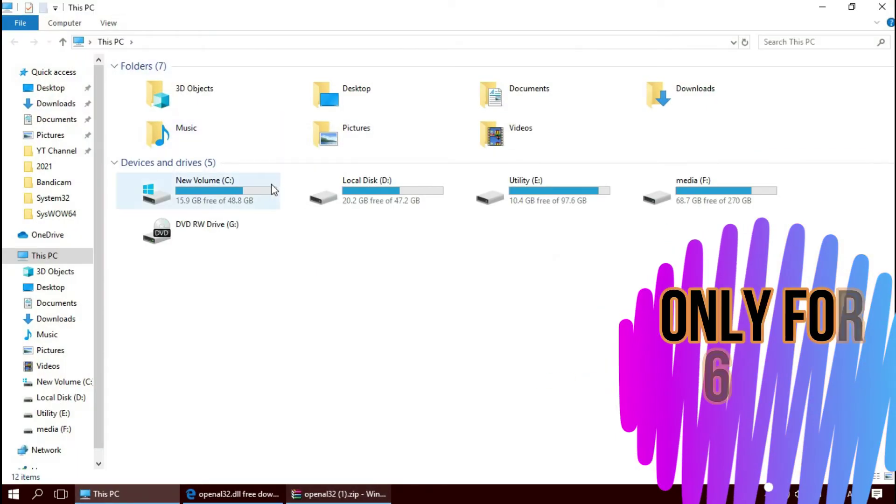
Browse File Explorer to the C:\Windows\SysWOW64 folder.
double_click(247, 189)
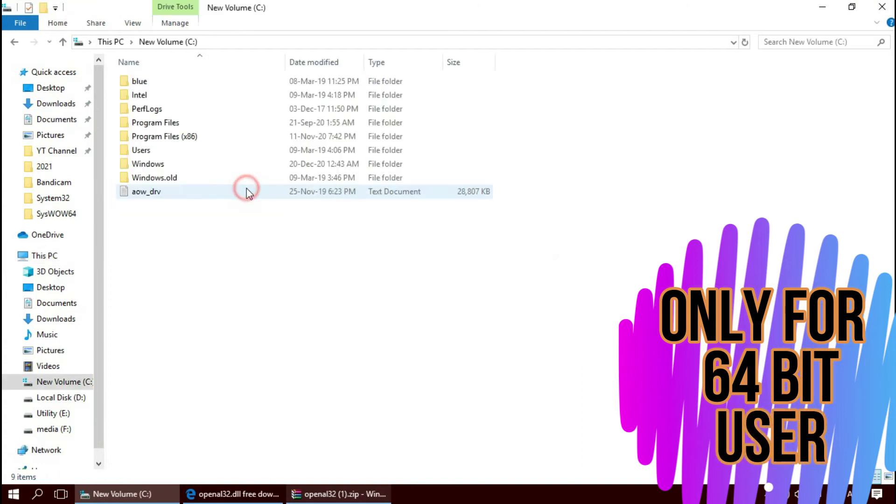
double_click(160, 165)
scroll(508, 304, down, 6)
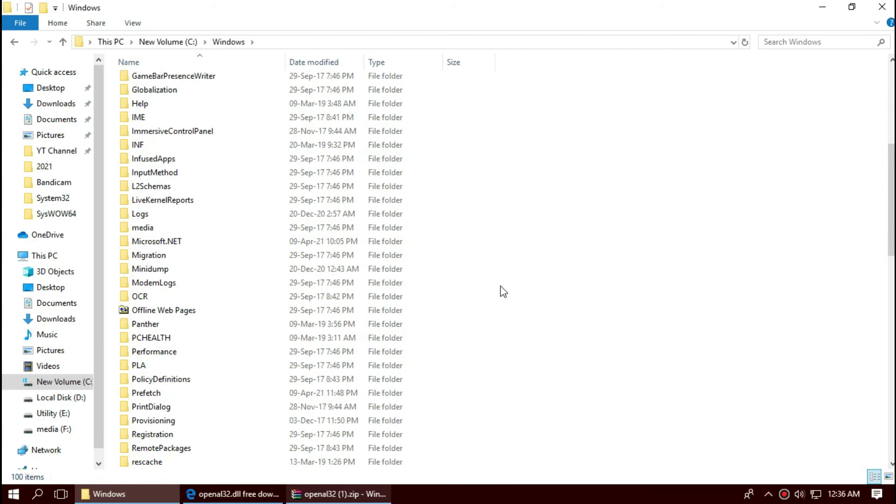
scroll(500, 290, down, 3)
scroll(499, 290, down, 4)
scroll(490, 298, down, 3)
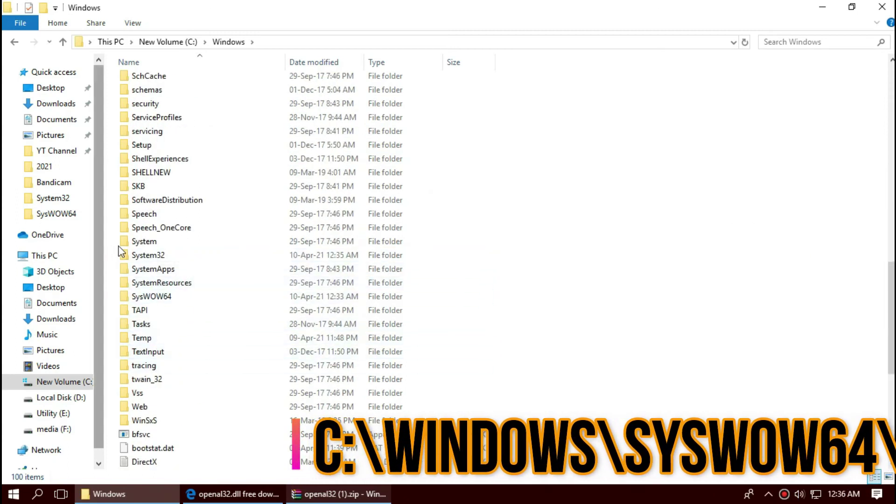
double_click(175, 299)
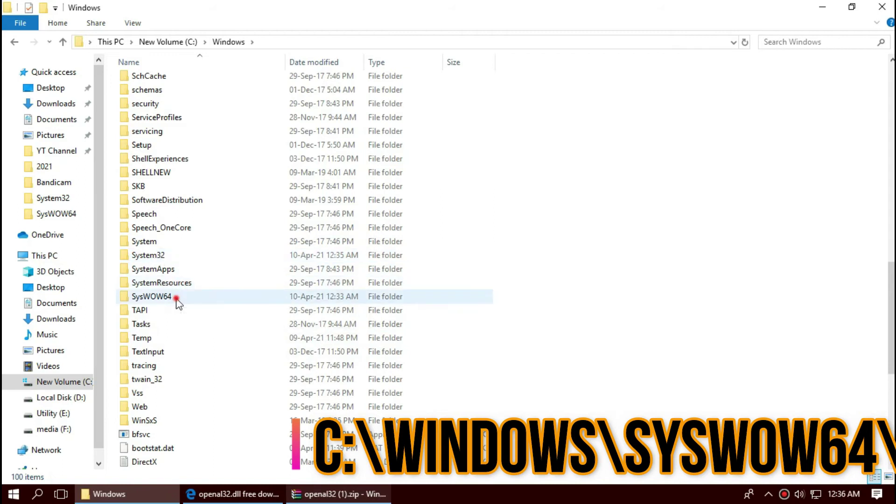
Drag OpenAL32.dll from WinRAR into SysWOW64, replacing the existing file with admin permission.
click(351, 498)
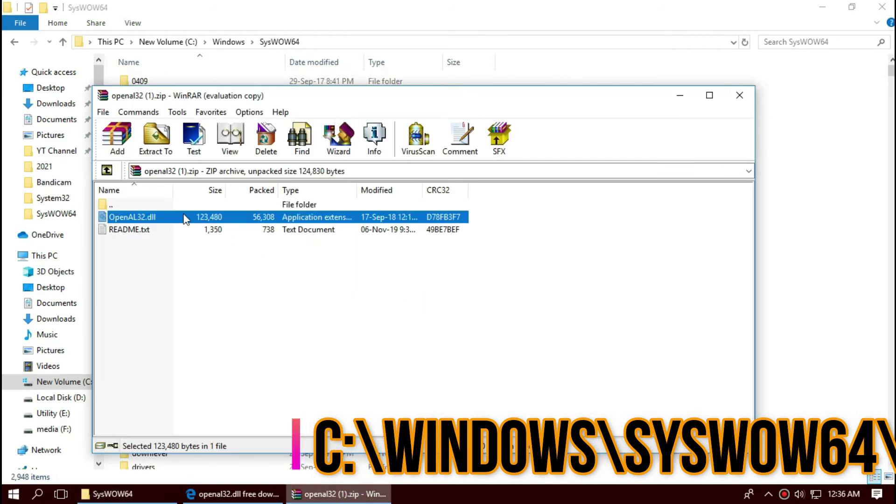
drag(186, 219, 816, 250)
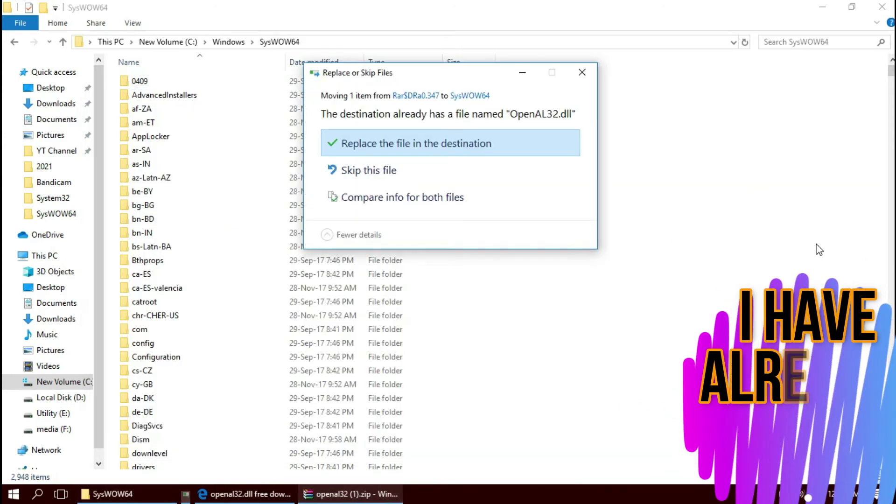
click(434, 144)
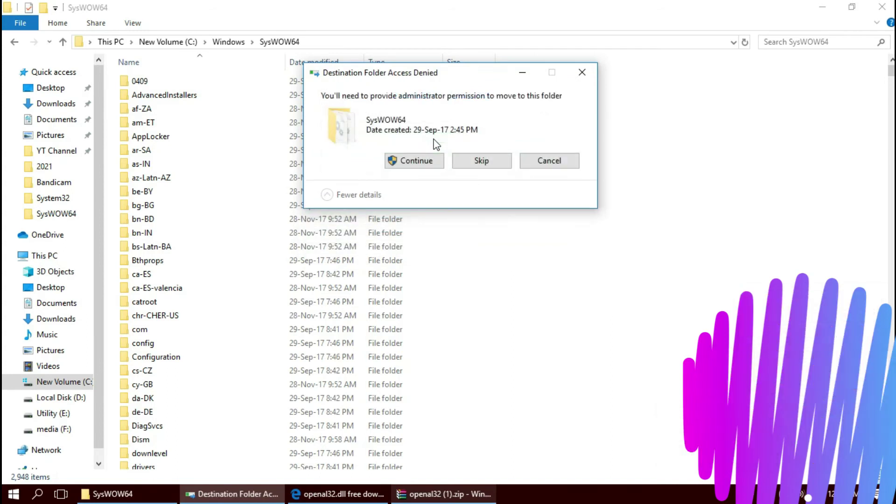
click(412, 166)
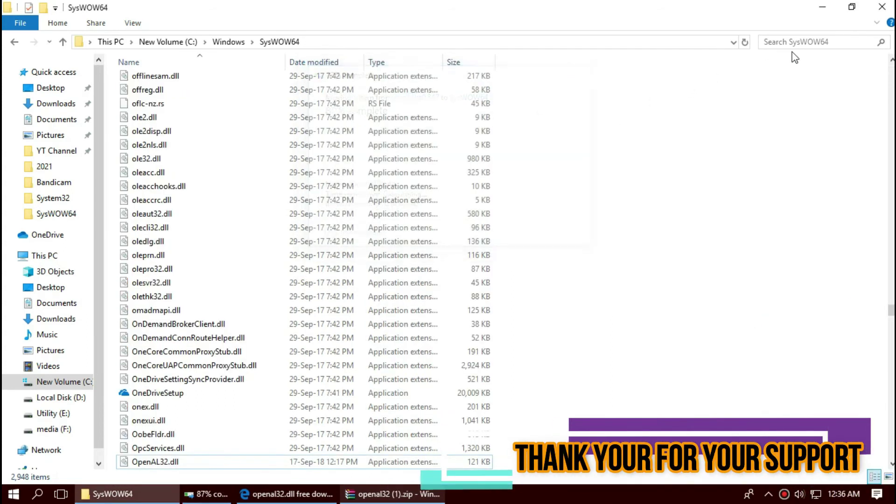
Search SysWOW64 for 'open' and confirm OpenAL32.dll (17-Sep-18) is listed.
click(795, 41)
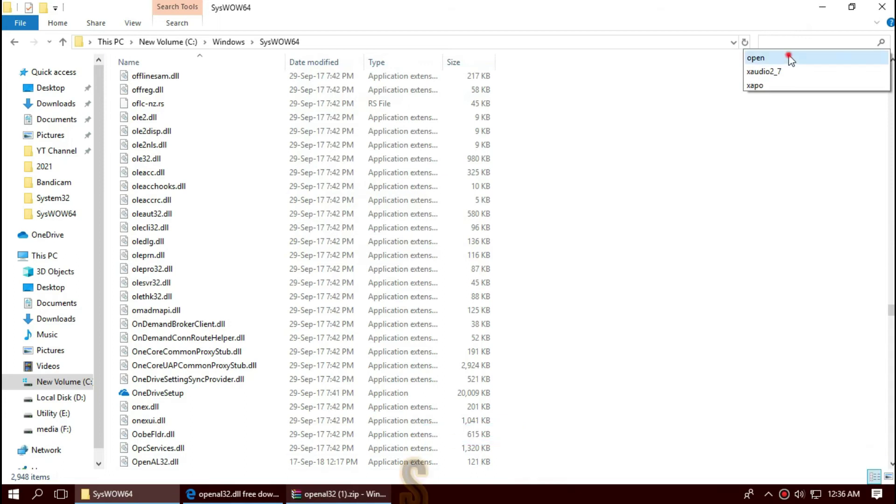
click(791, 58)
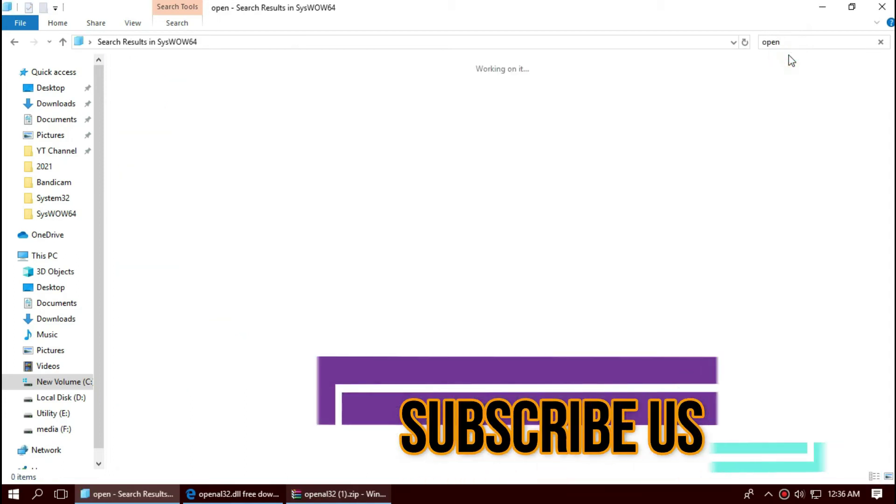
click(294, 76)
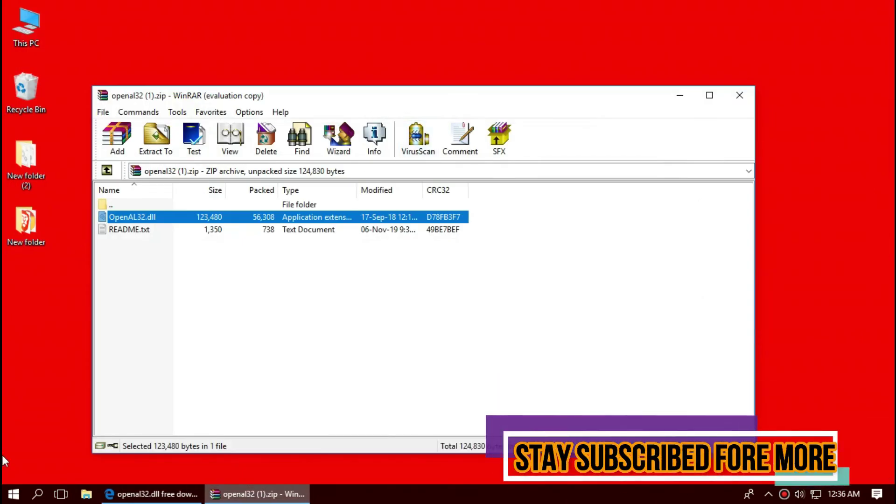
Bring up the Start menu's power options to restart the PC.
click(10, 492)
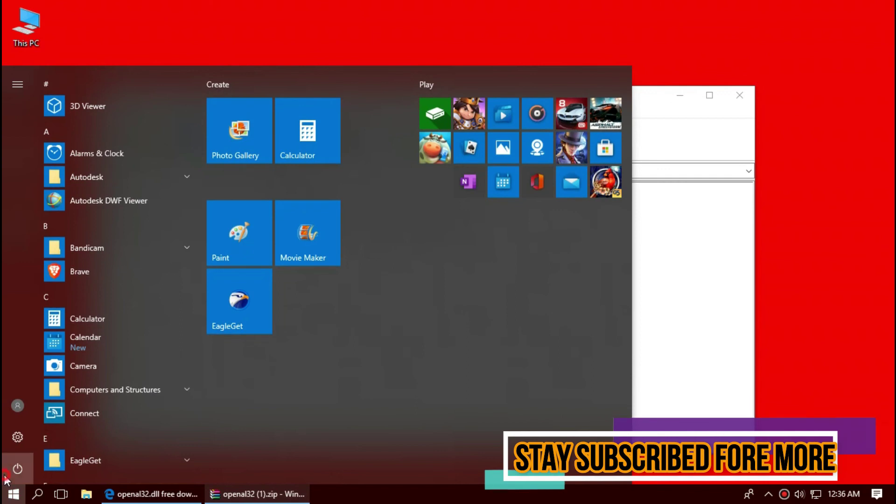
click(18, 468)
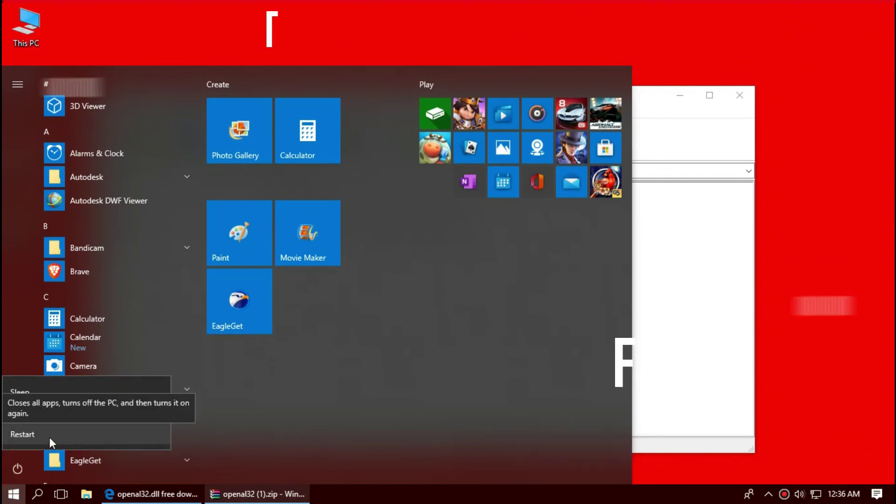